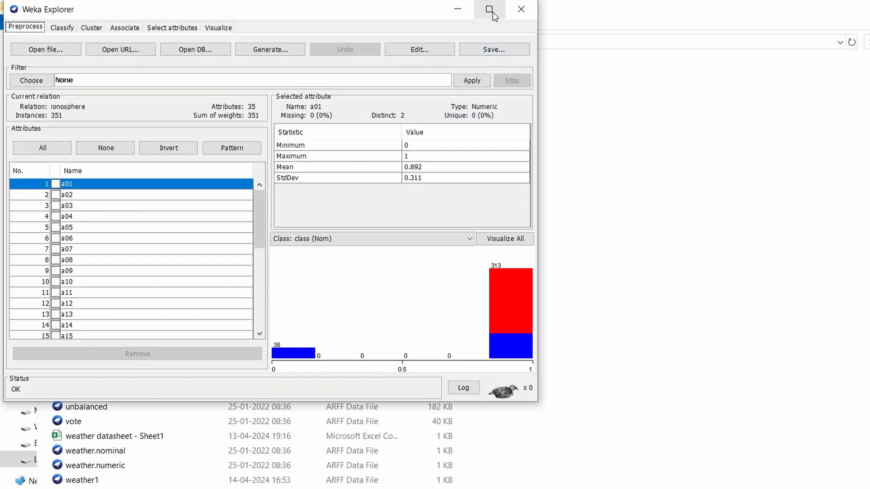
Maximize the Explorer and choose the Logistic function as the classifier for the ionosphere dataset
{"action": "left_click", "coordinate": [492, 11]}
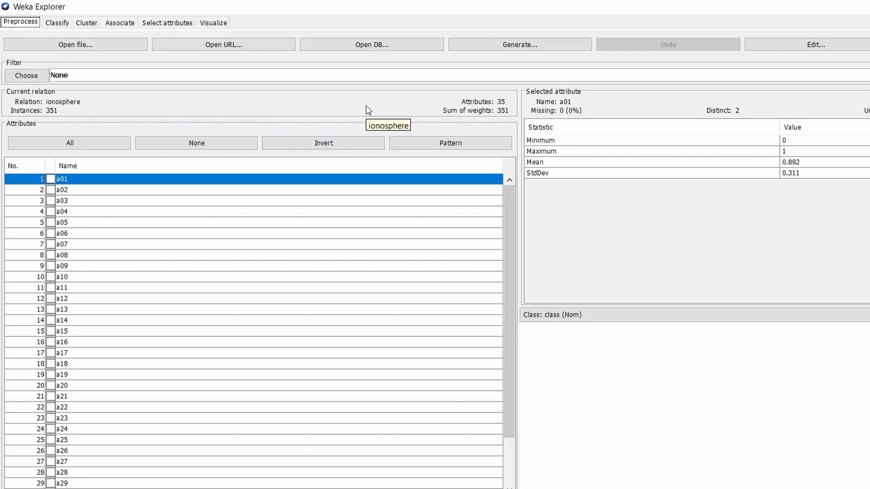
{"action": "left_click", "coordinate": [58, 22]}
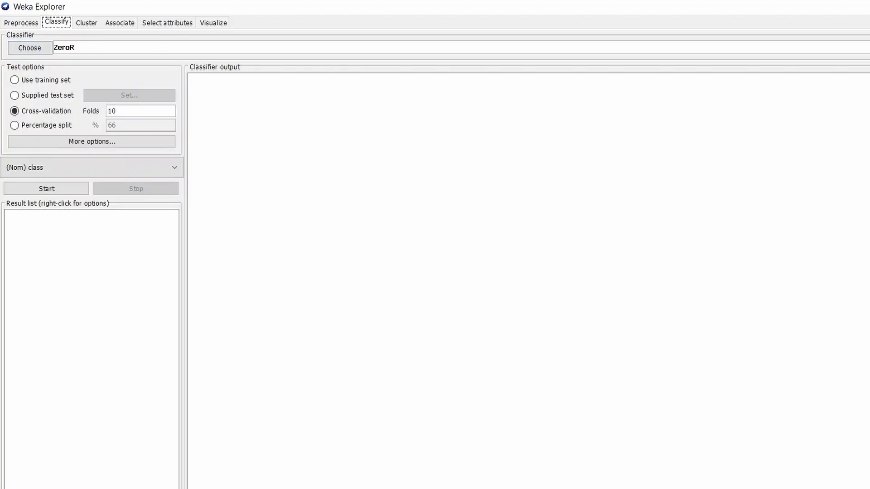
{"action": "key", "text": "alt+Tab"}
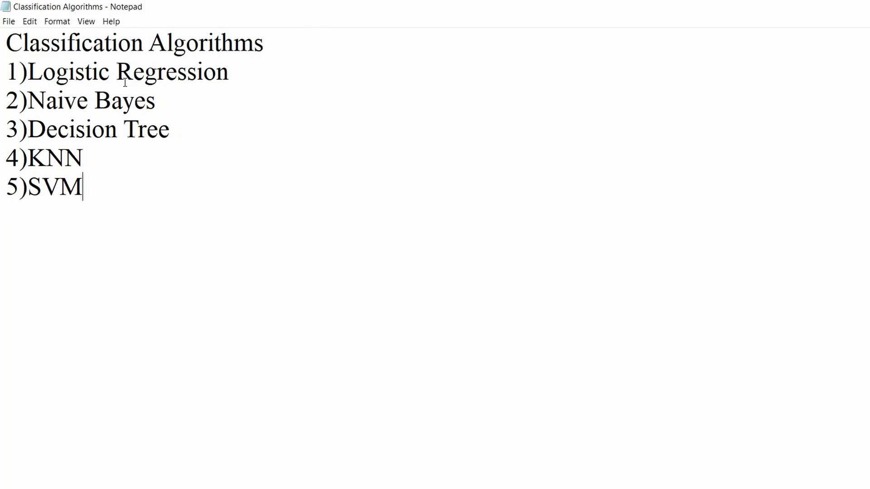
{"action": "key", "text": "alt+Tab"}
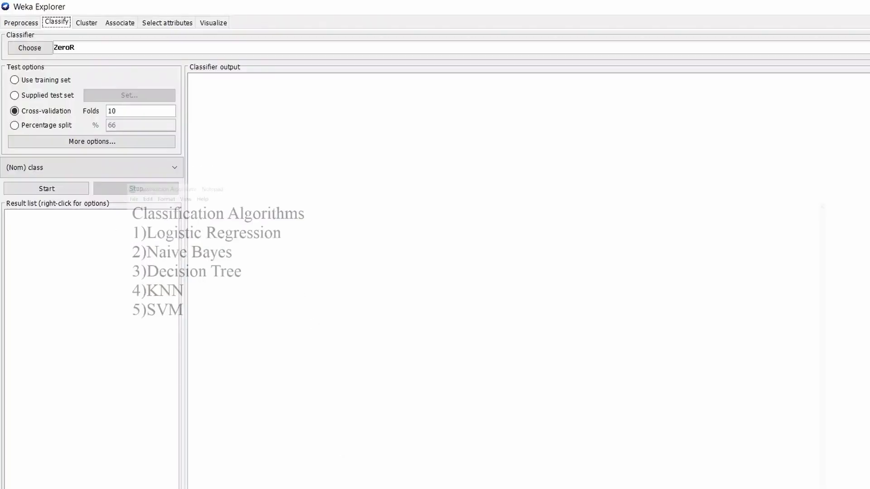
{"action": "left_click", "coordinate": [30, 47]}
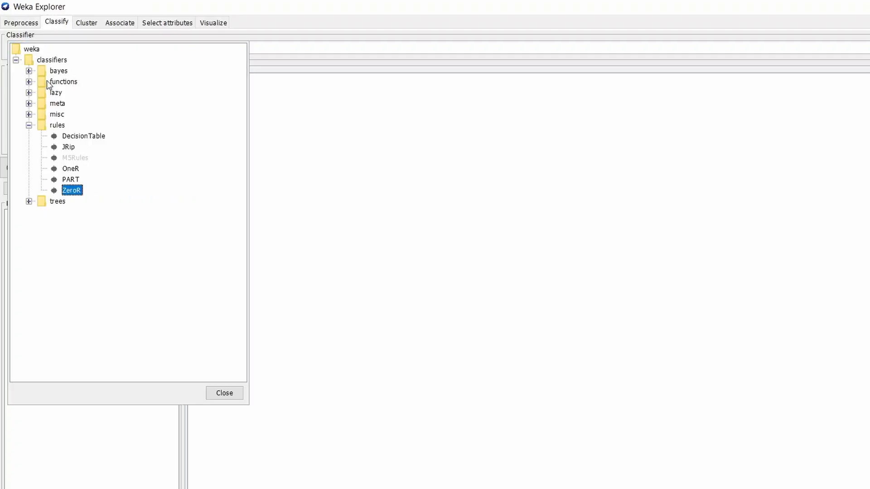
{"action": "left_click", "coordinate": [28, 82]}
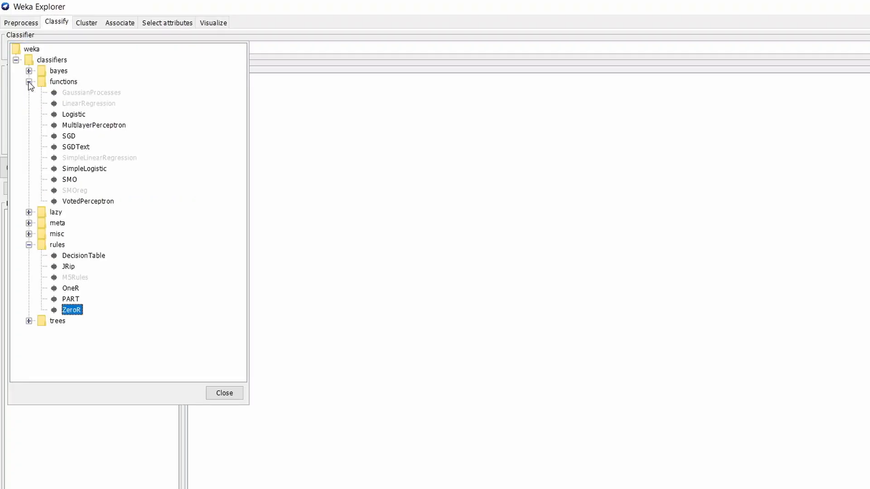
{"action": "left_click", "coordinate": [74, 116]}
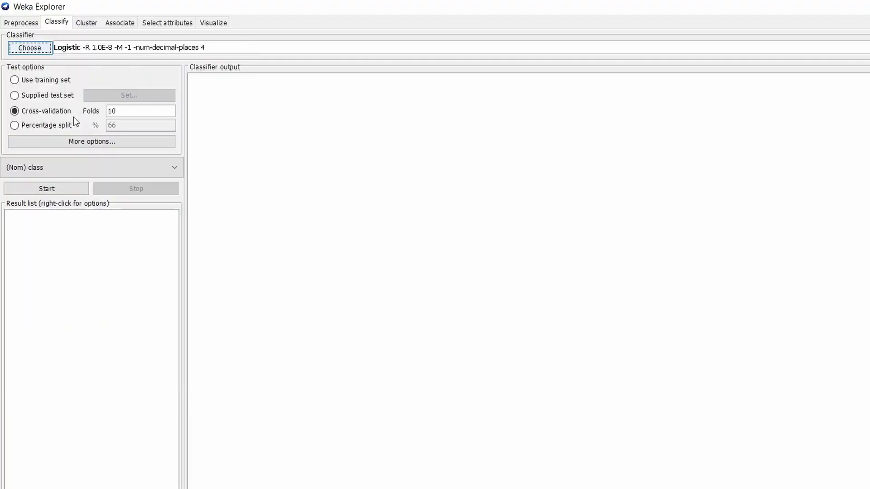
Review the Logistic classifier's parameters without changing them and run it with 10-fold cross-validation
{"action": "left_click", "coordinate": [90, 48]}
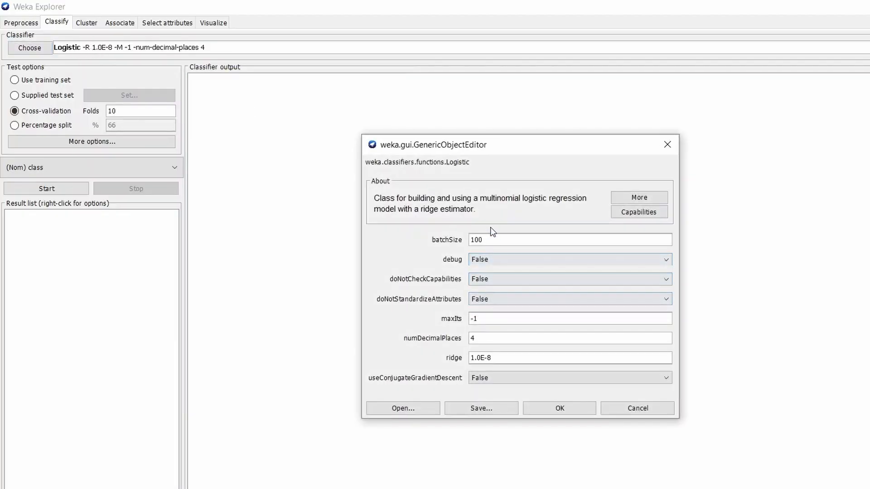
{"action": "left_click", "coordinate": [668, 145]}
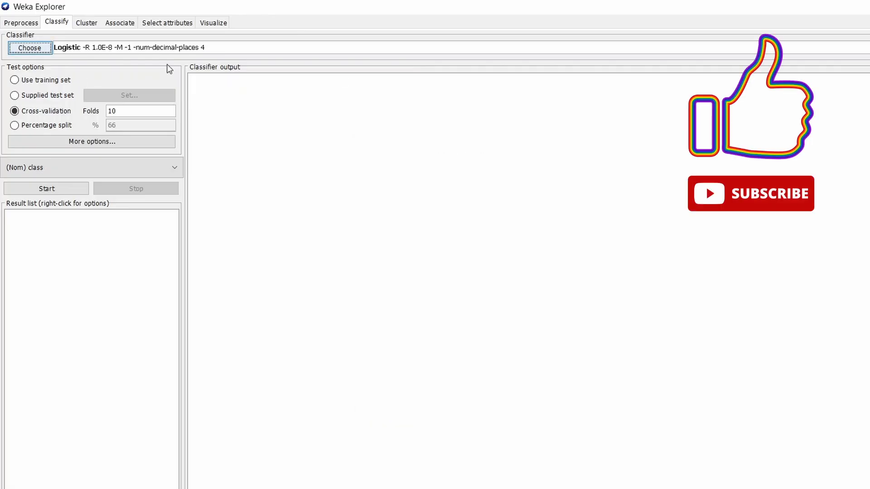
{"action": "left_click", "coordinate": [42, 189]}
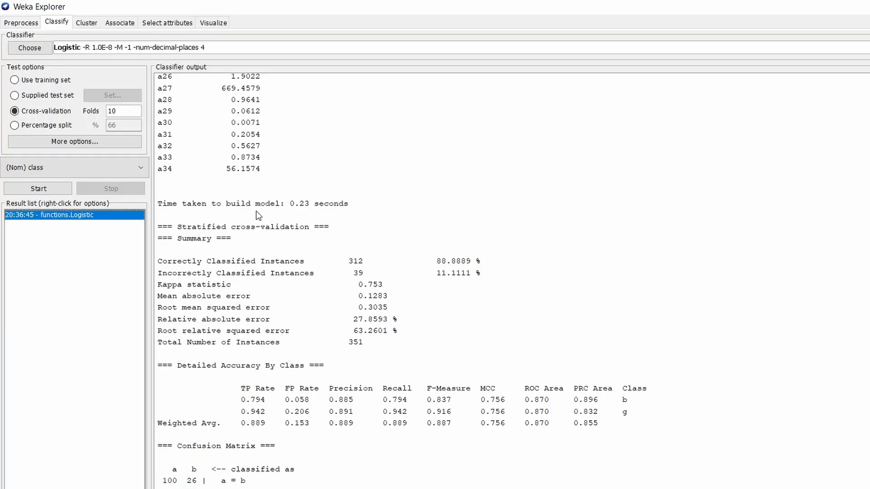
Check the algorithm list in Notepad, return to Weka Explorer and choose NaiveBayes from the bayes classifiers
{"action": "left_click", "coordinate": [351, 488]}
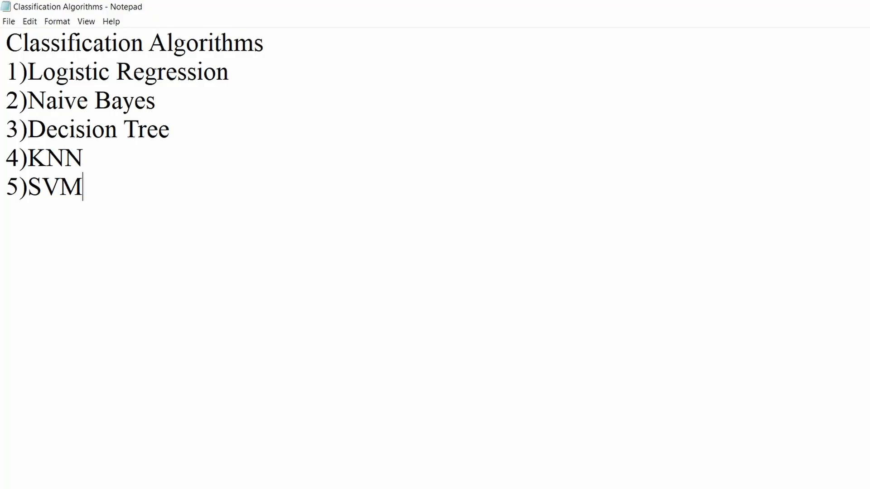
{"action": "left_click", "coordinate": [352, 488]}
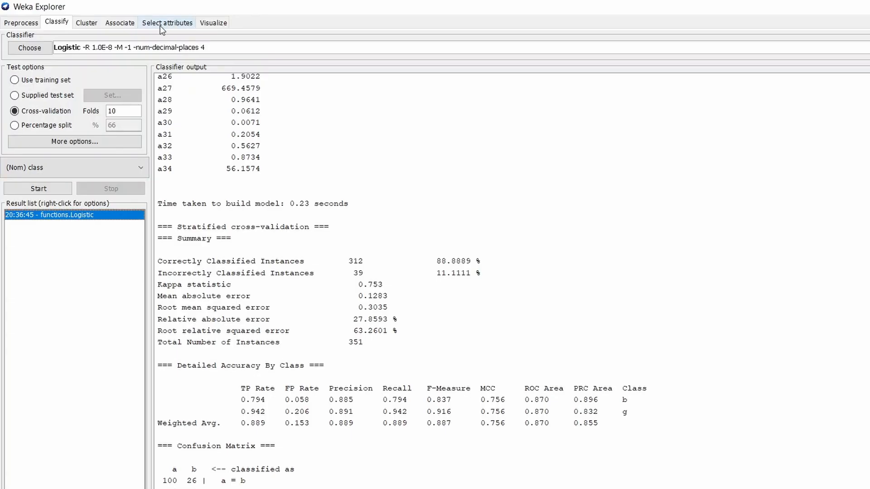
{"action": "left_click", "coordinate": [30, 49]}
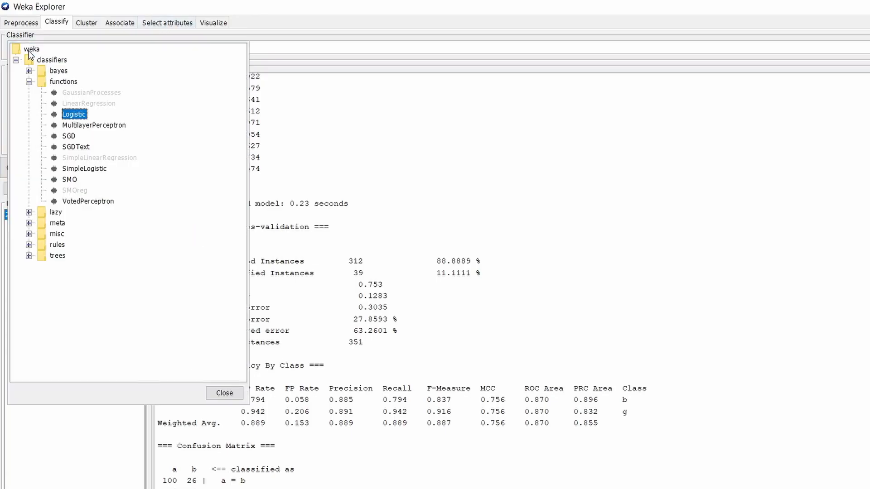
{"action": "left_click", "coordinate": [29, 82]}
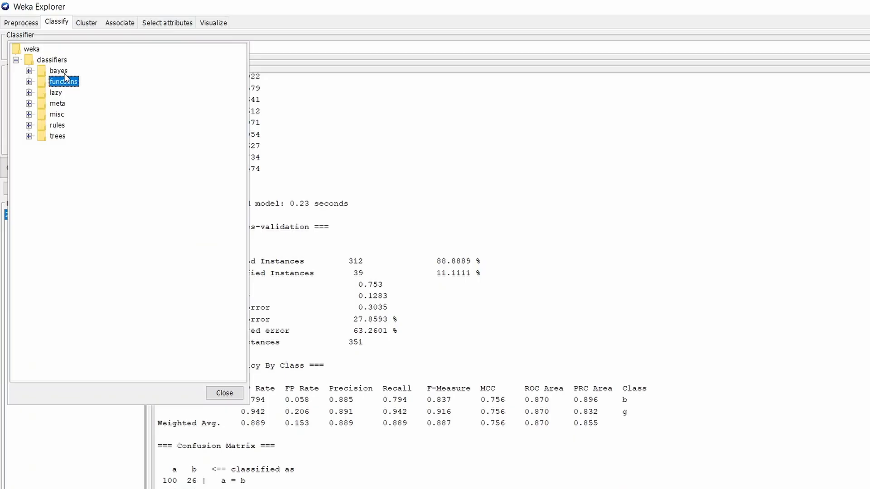
{"action": "left_click", "coordinate": [28, 71]}
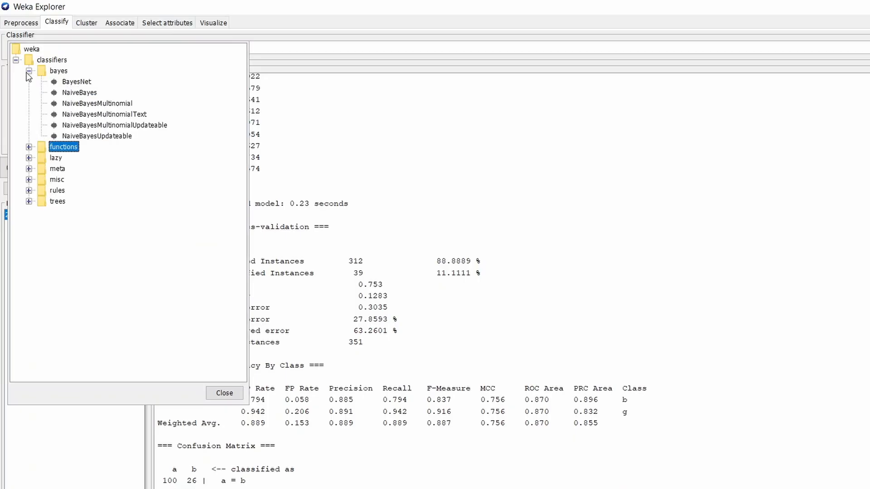
{"action": "left_click", "coordinate": [84, 92]}
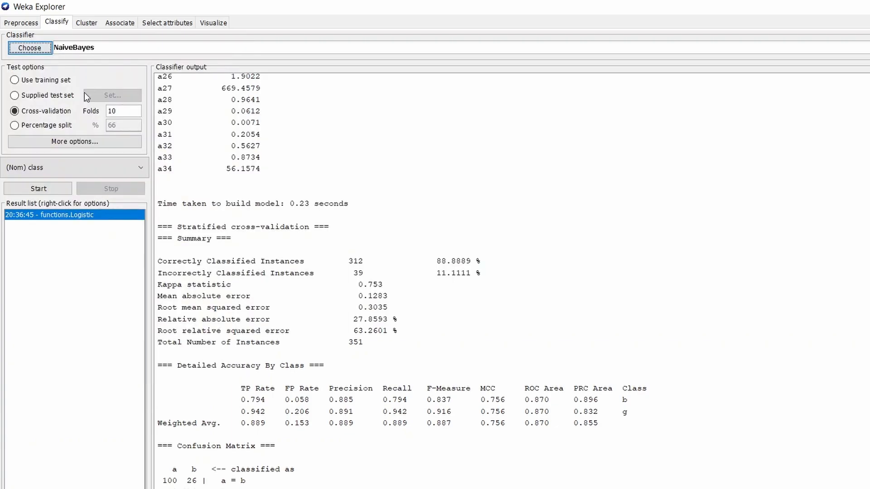
Review NaiveBayes's default parameters, run it with 10-fold cross-validation and look through the classifier output
{"action": "left_click", "coordinate": [95, 49]}
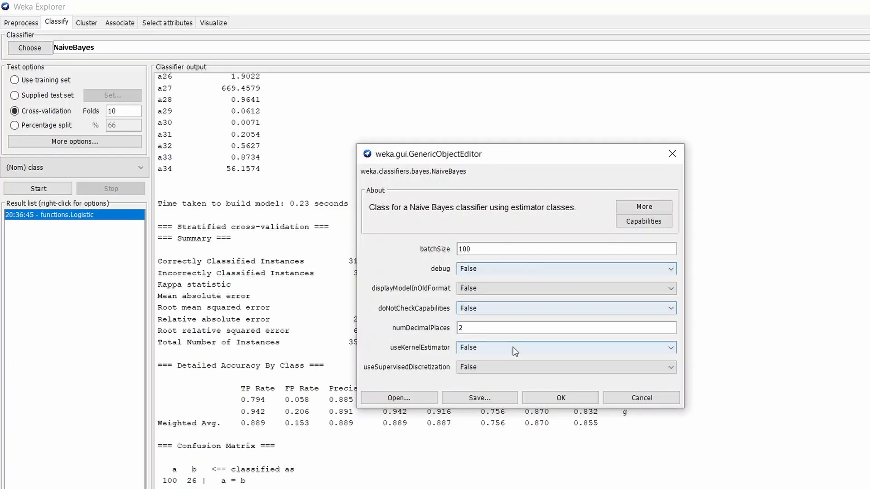
{"action": "left_click", "coordinate": [676, 157]}
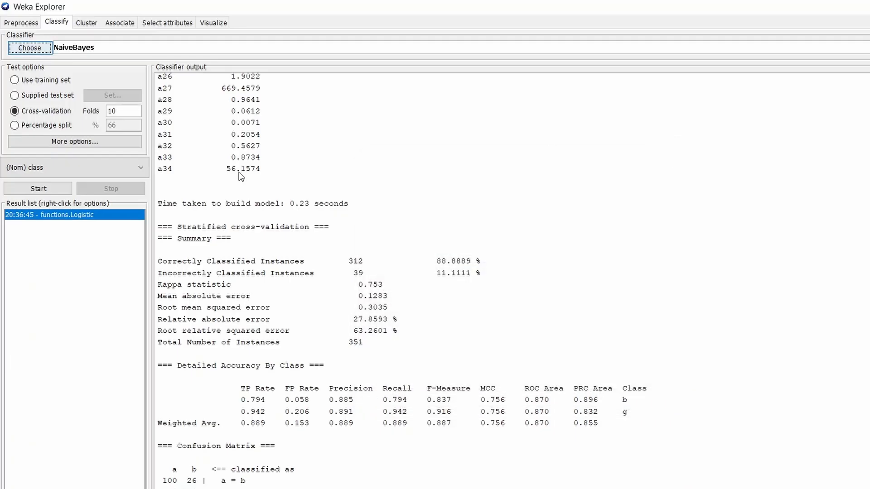
{"action": "left_click", "coordinate": [37, 188]}
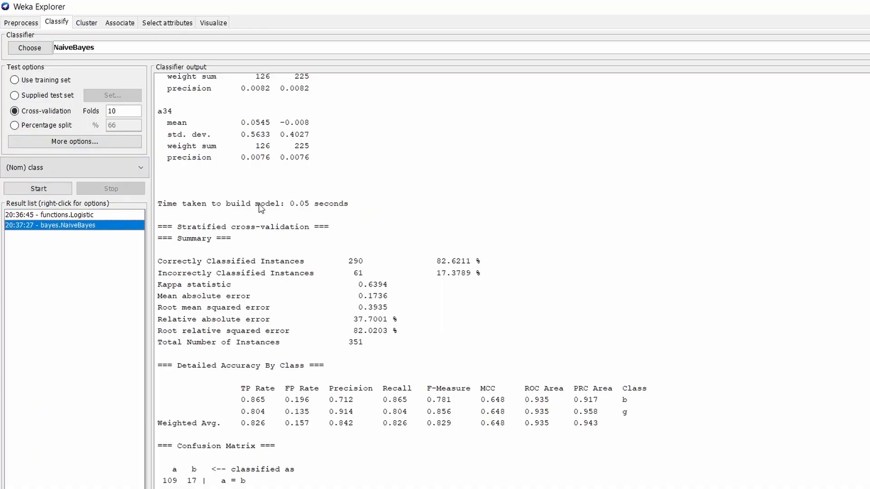
{"action": "scroll", "coordinate": [265, 403], "scroll_direction": "up", "scroll_amount": 20}
{"action": "scroll", "coordinate": [265, 405], "scroll_direction": "up", "scroll_amount": 18}
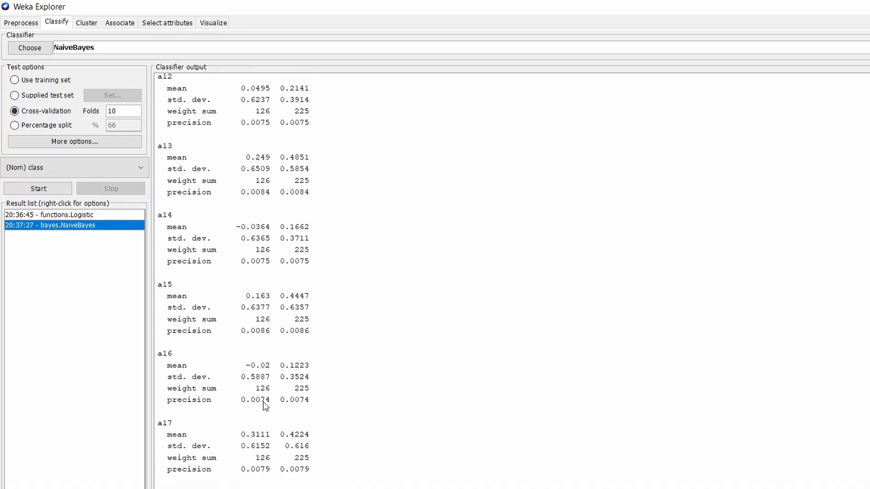
{"action": "scroll", "coordinate": [265, 405], "scroll_direction": "down", "scroll_amount": 20}
{"action": "scroll", "coordinate": [229, 303], "scroll_direction": "up", "scroll_amount": 2}
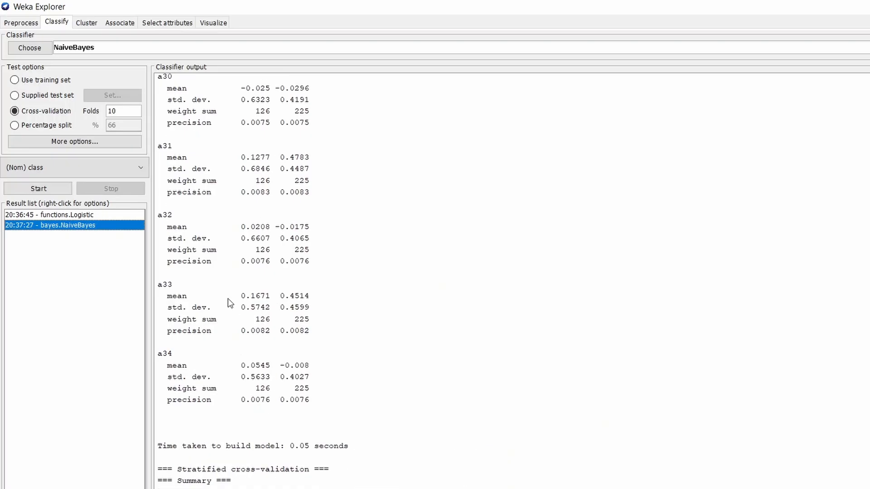
{"action": "scroll", "coordinate": [184, 311], "scroll_direction": "down", "scroll_amount": 7}
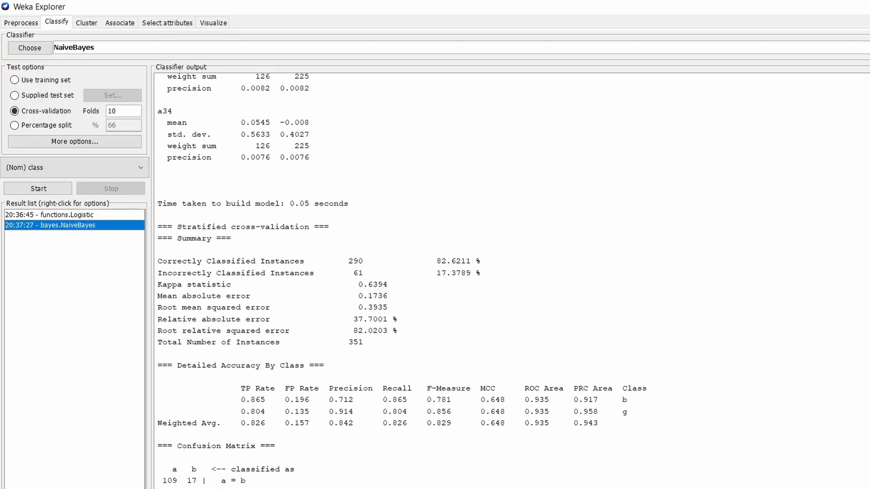
Choose REPTree from the trees group as the classifier for the decision tree algorithm
{"action": "key", "text": "alt+Tab"}
{"action": "left_click", "coordinate": [30, 47]}
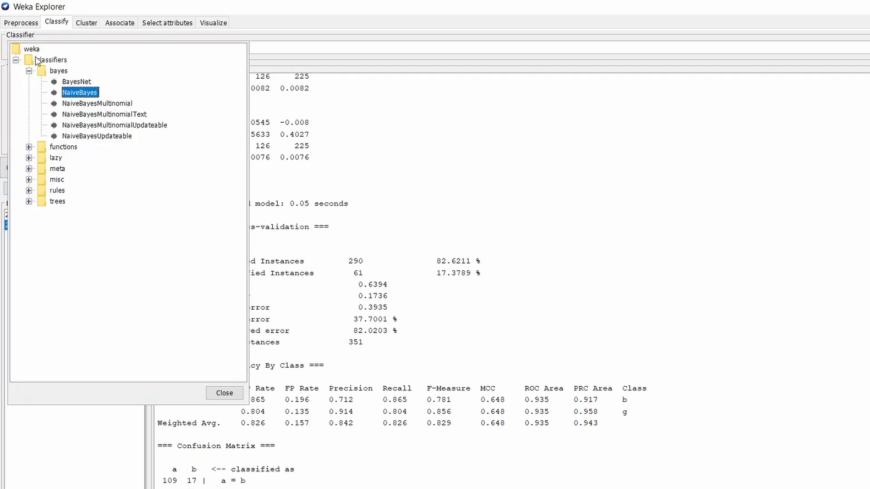
{"action": "left_click", "coordinate": [29, 70]}
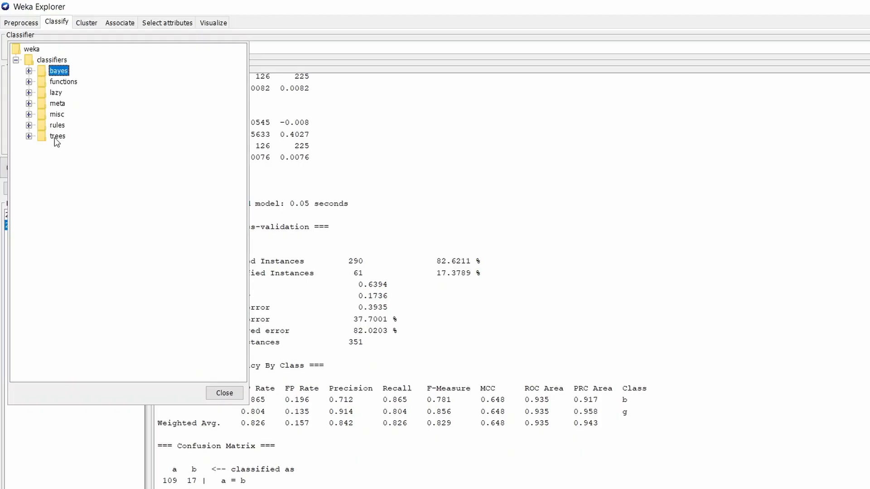
{"action": "left_click", "coordinate": [29, 136]}
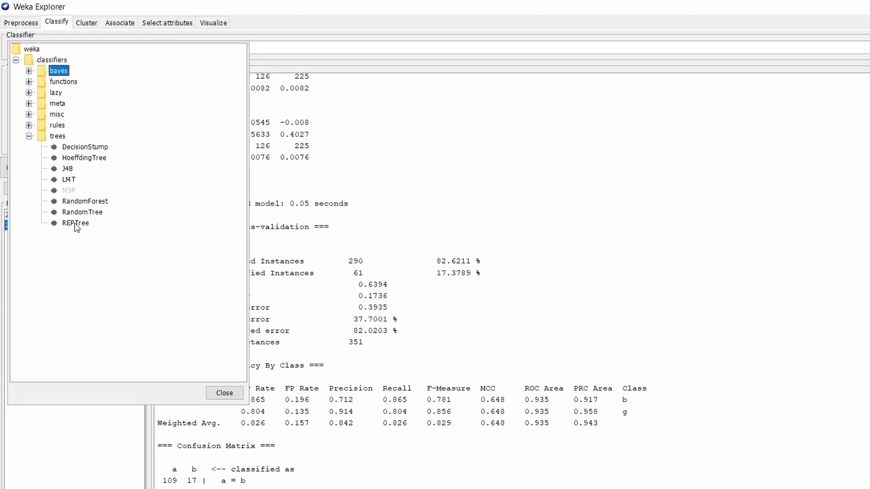
{"action": "mouse_move", "coordinate": [76, 227]}
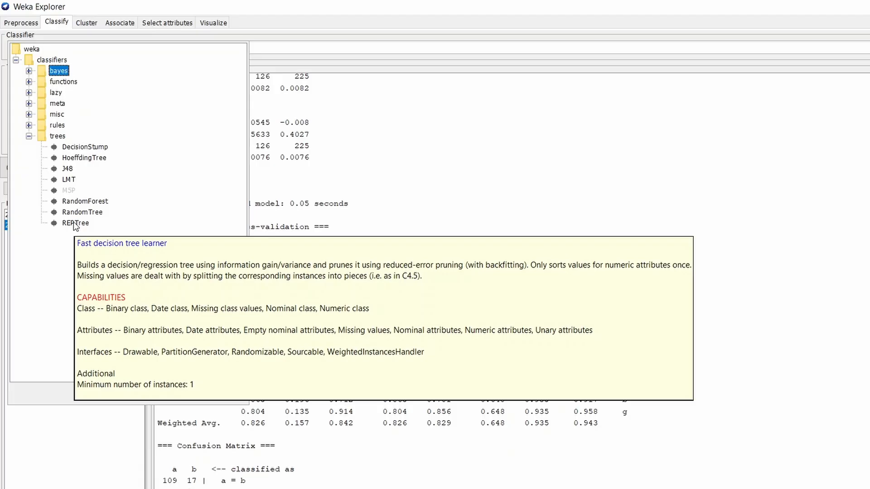
{"action": "left_click", "coordinate": [77, 222]}
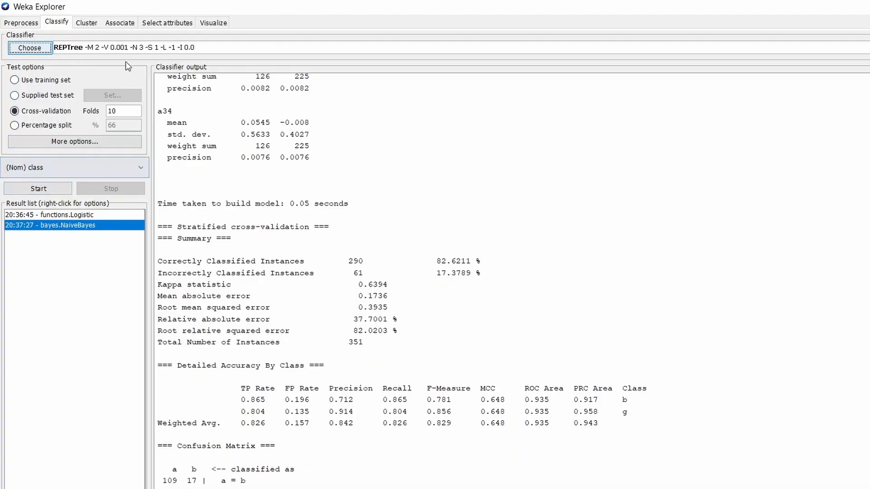
Inspect the REPTree parameters, keep the defaults and run the classifier with 10-fold cross-validation
{"action": "left_click", "coordinate": [124, 47]}
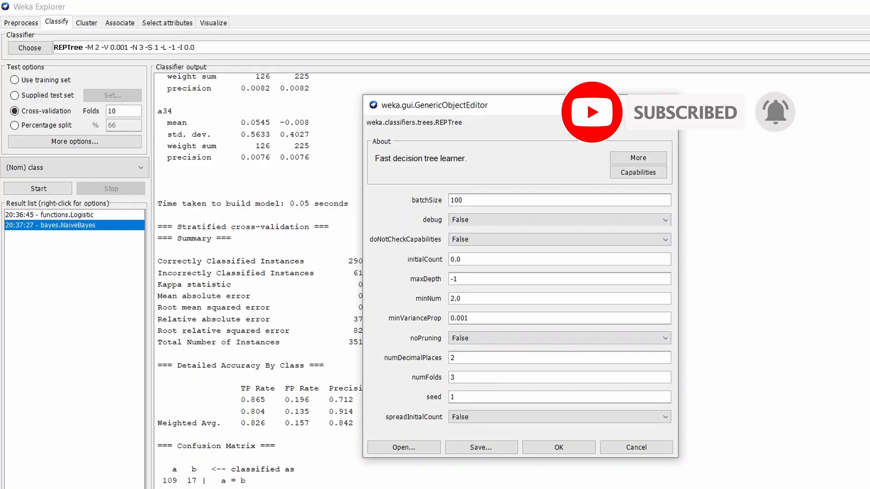
{"action": "left_click", "coordinate": [664, 105]}
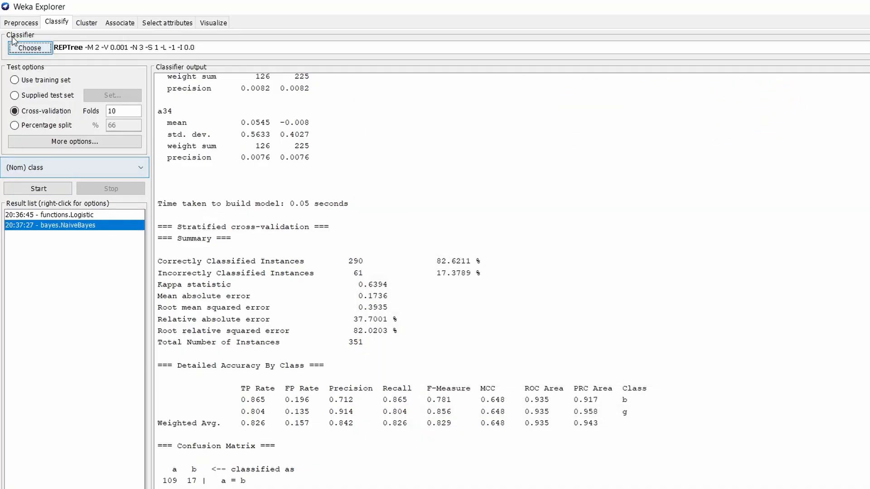
{"action": "left_click", "coordinate": [39, 189]}
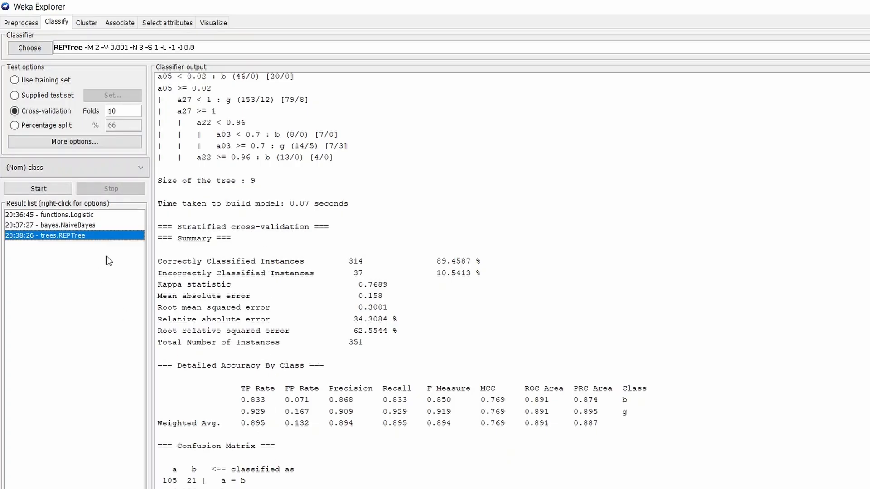
Visualize the decision tree of the trees.REPTree result, examine its branches and close the tree view
{"action": "right_click", "coordinate": [67, 241]}
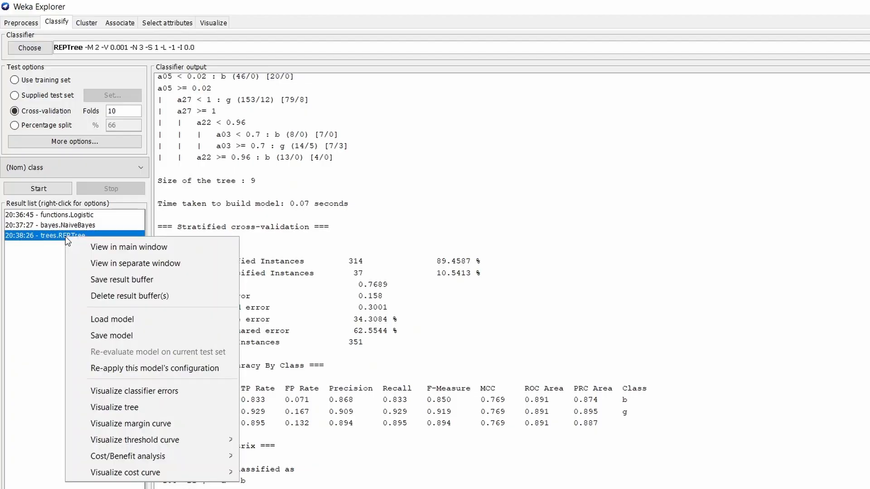
{"action": "left_click", "coordinate": [139, 408]}
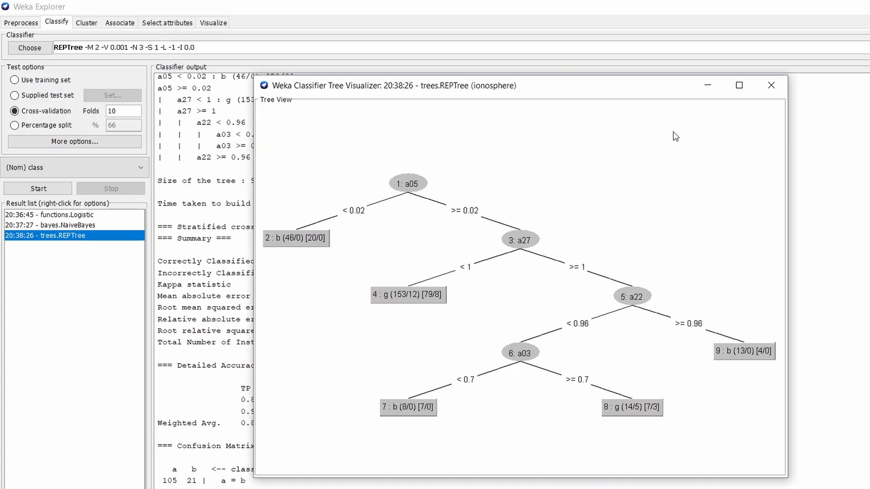
{"action": "left_click", "coordinate": [771, 85]}
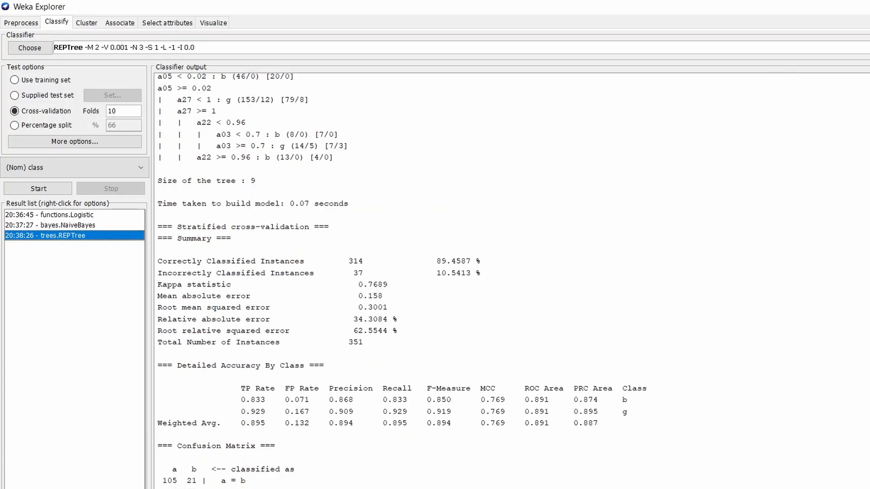
Check the algorithm list in Notepad, then return to Weka and choose IBk from the lazy group as the KNN classifier
{"action": "key", "text": "alt+Tab"}
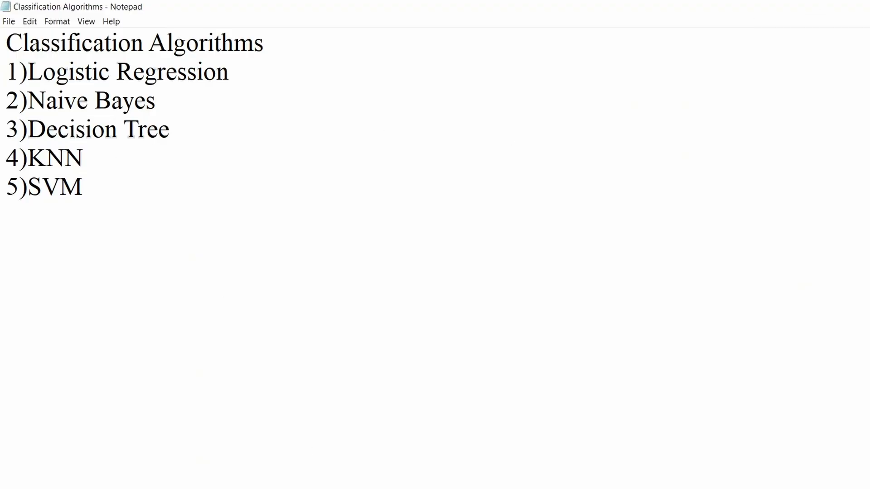
{"action": "key", "text": "alt+Tab"}
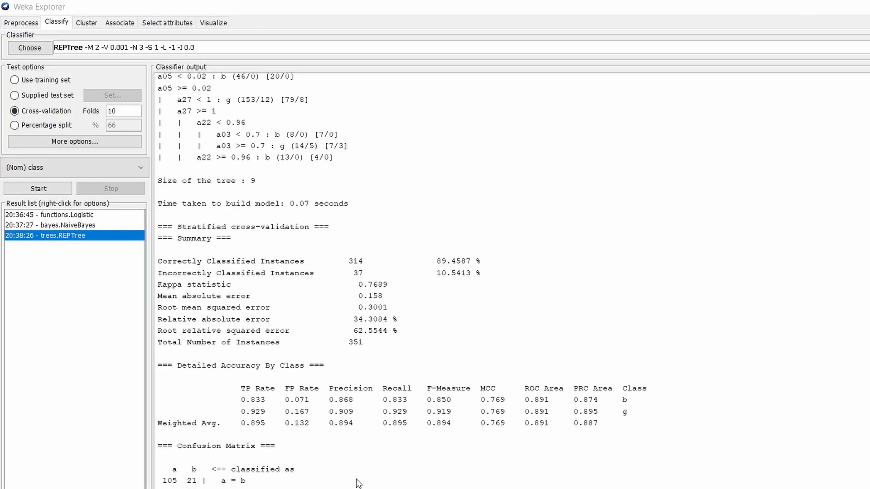
{"action": "left_click", "coordinate": [39, 51]}
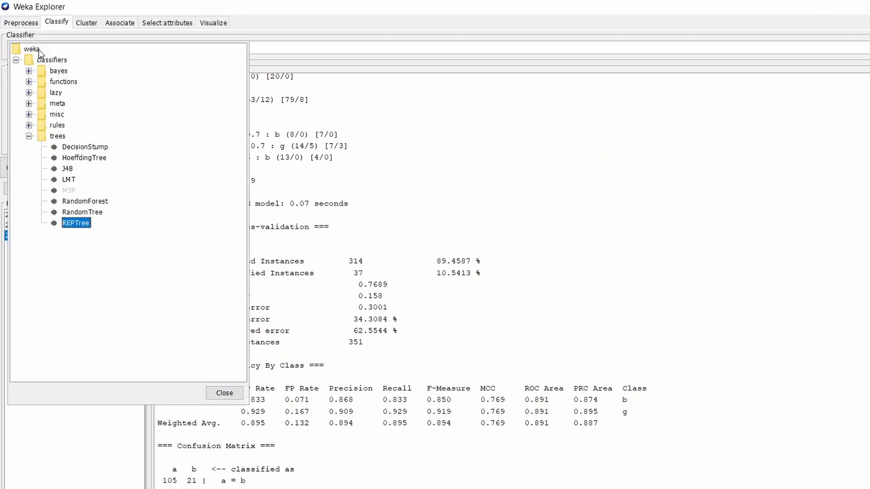
{"action": "left_click", "coordinate": [29, 137]}
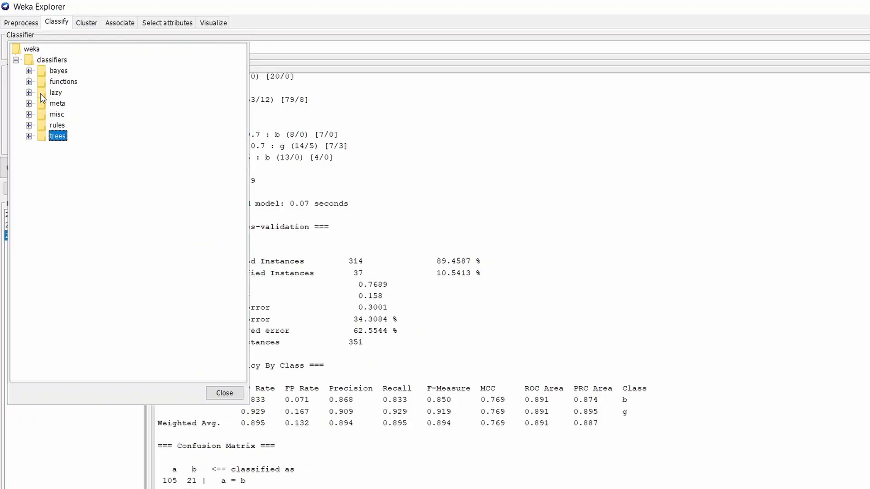
{"action": "left_click", "coordinate": [29, 92]}
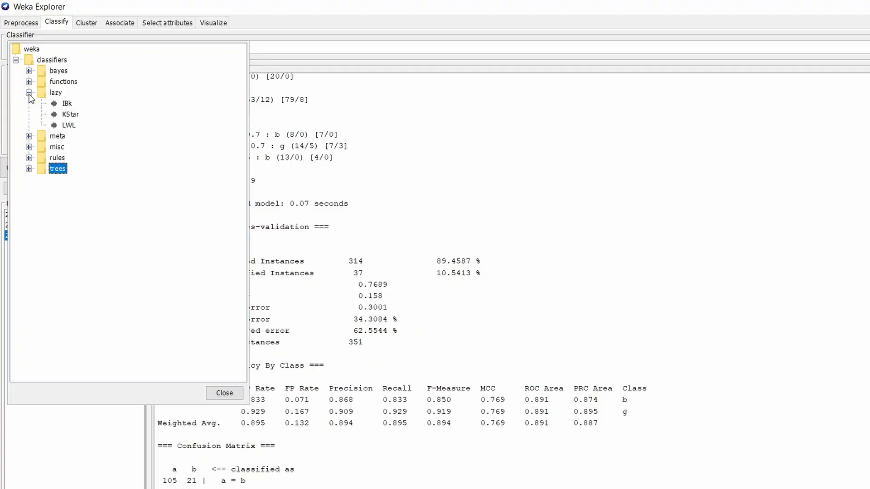
{"action": "left_click", "coordinate": [66, 105]}
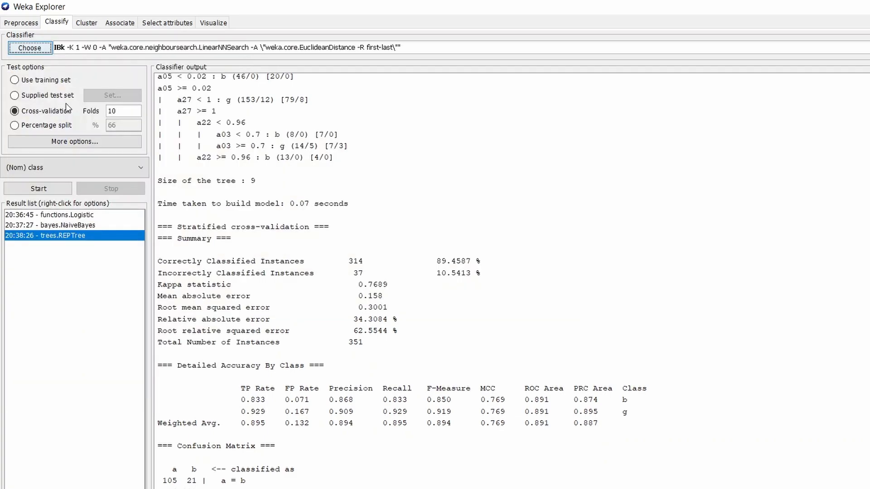
{"action": "left_click", "coordinate": [35, 48]}
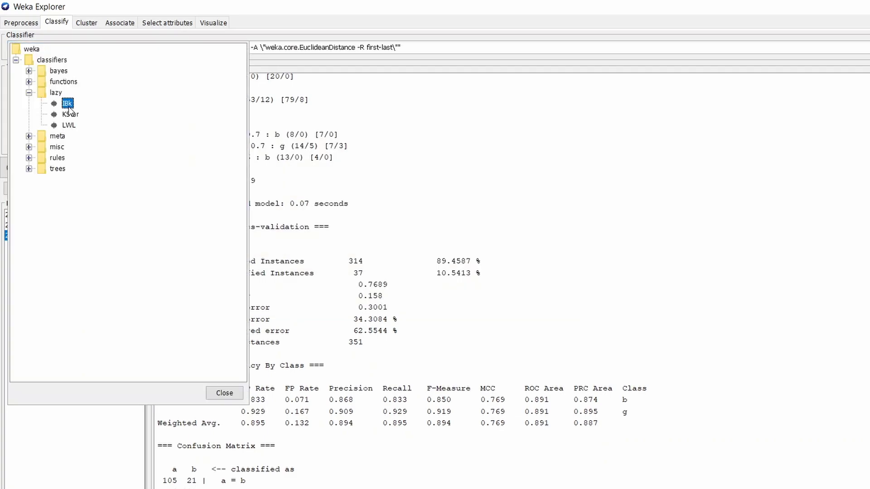
{"action": "mouse_move", "coordinate": [70, 106]}
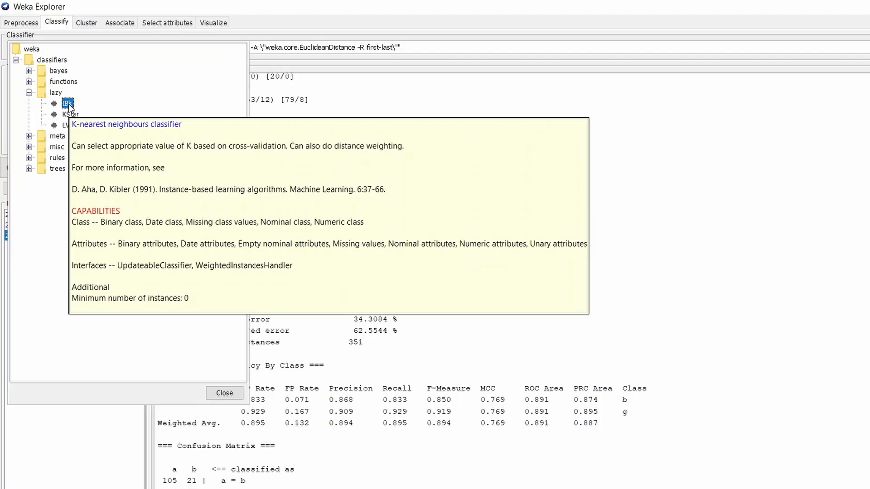
{"action": "left_click", "coordinate": [69, 105]}
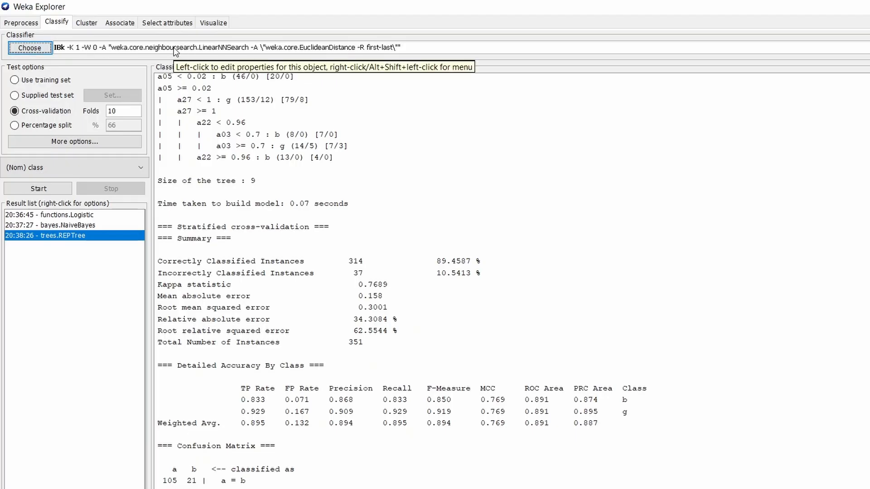
Inspect the IBk parameters and LinearNNSearch's distance function options, keep EuclideanDistance and the other defaults, and run the classifier with 10-fold cross-validation
{"action": "left_click", "coordinate": [126, 48]}
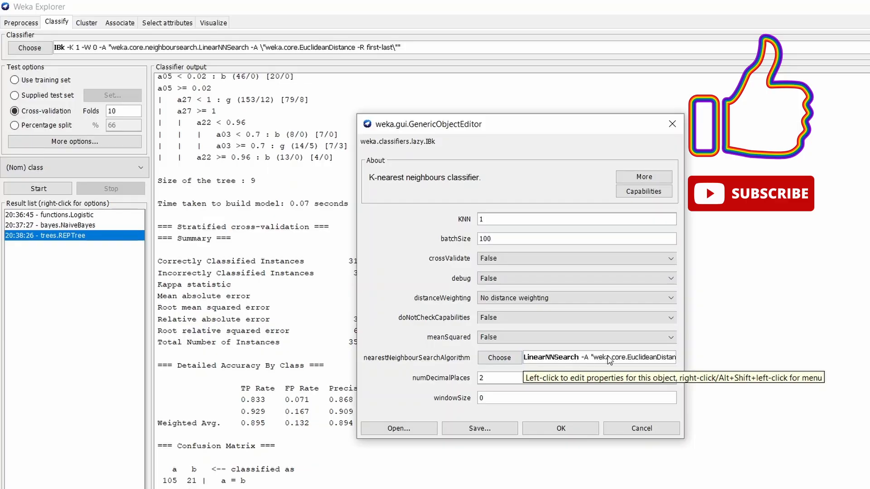
{"action": "left_click", "coordinate": [546, 358]}
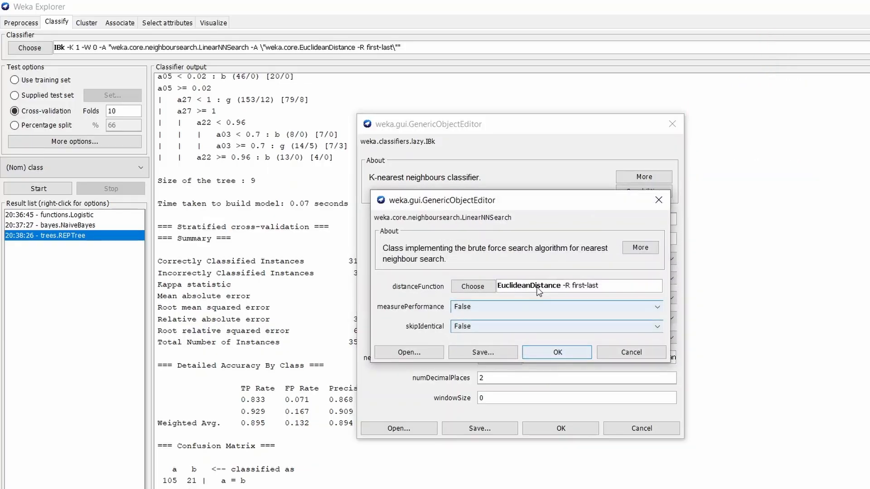
{"action": "left_click", "coordinate": [482, 287]}
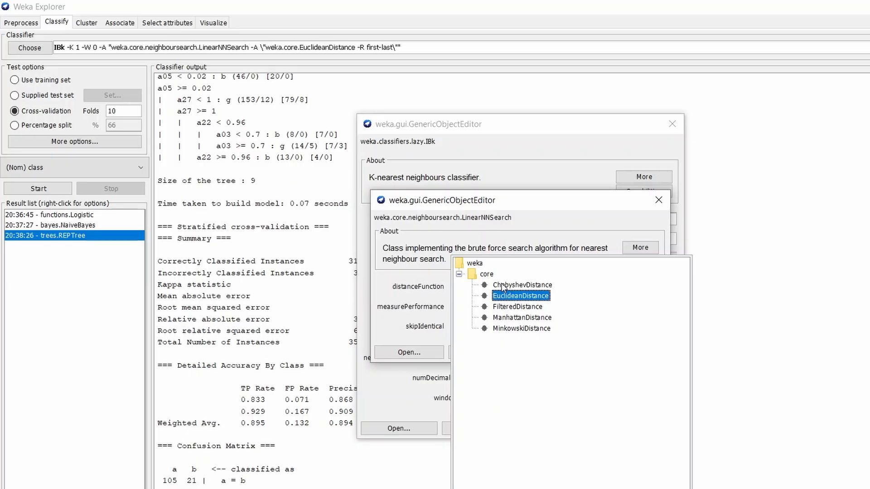
{"action": "left_click", "coordinate": [432, 277]}
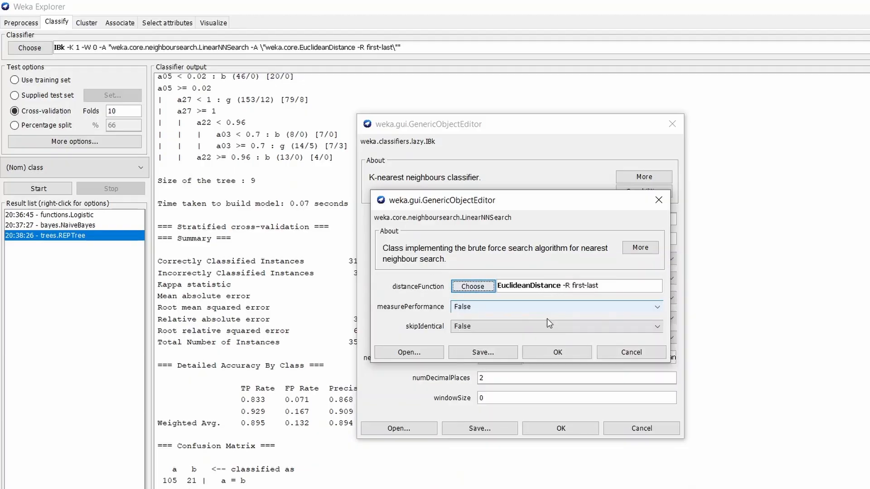
{"action": "left_click", "coordinate": [560, 357]}
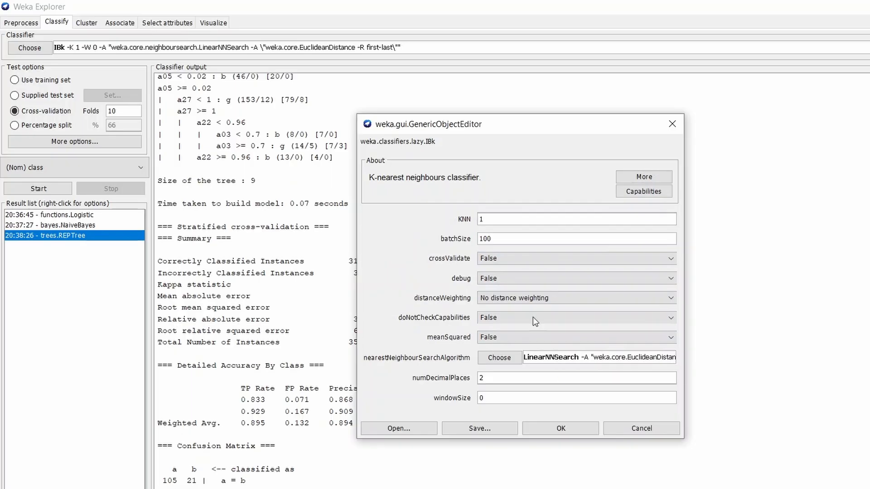
{"action": "left_click", "coordinate": [682, 131]}
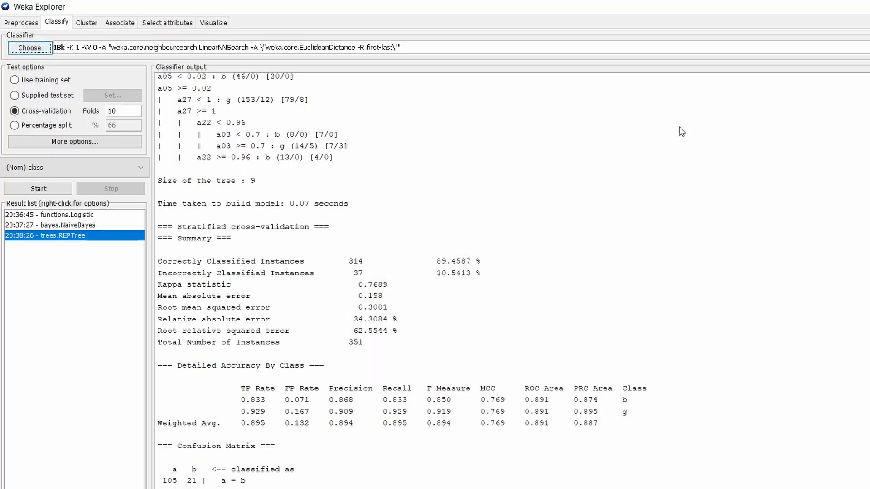
{"action": "left_click", "coordinate": [31, 189]}
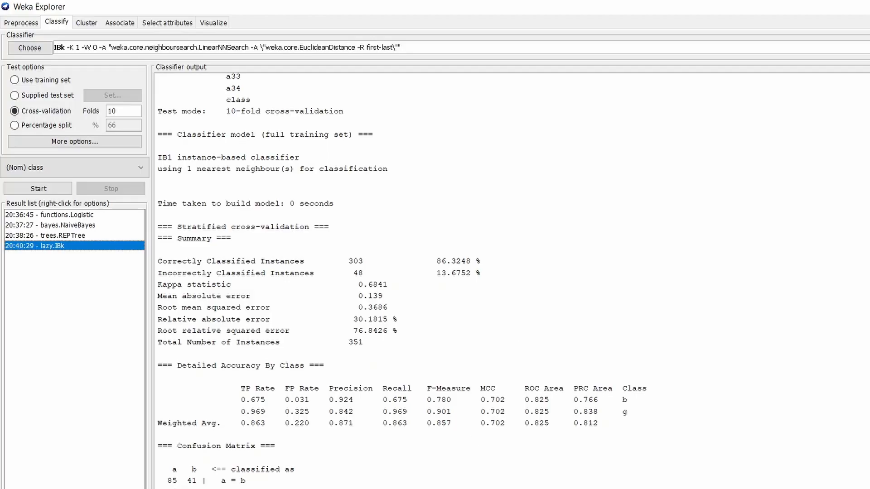
Check the Notepad list for the remaining algorithm, choose SMO from Weka's functions group for SVM and run it with 10-fold cross-validation
{"action": "key", "text": "alt+Tab"}
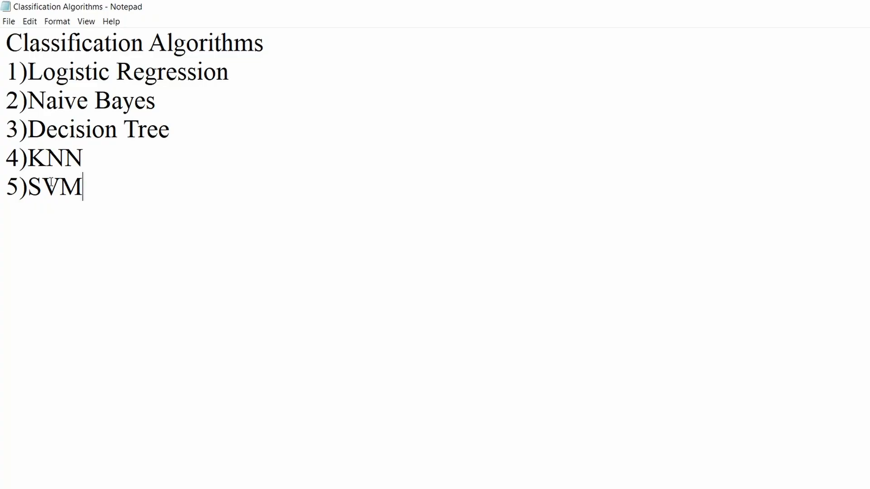
{"action": "key", "text": "alt+Tab"}
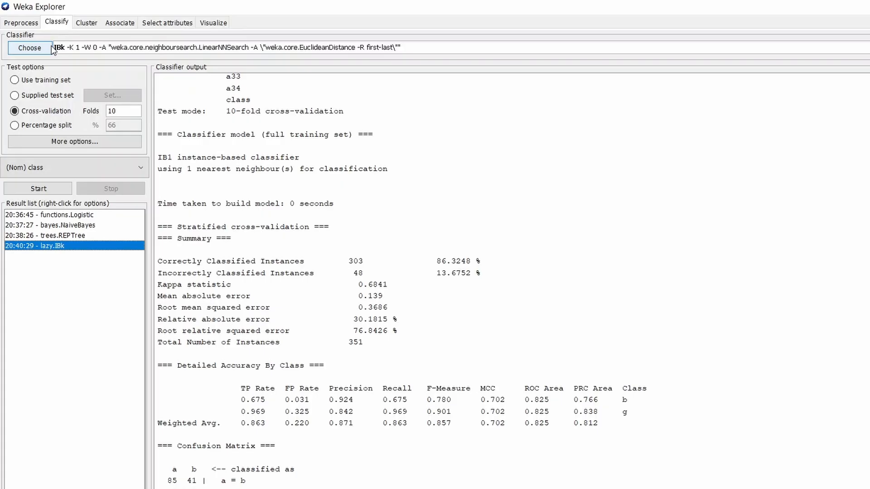
{"action": "left_click", "coordinate": [40, 51]}
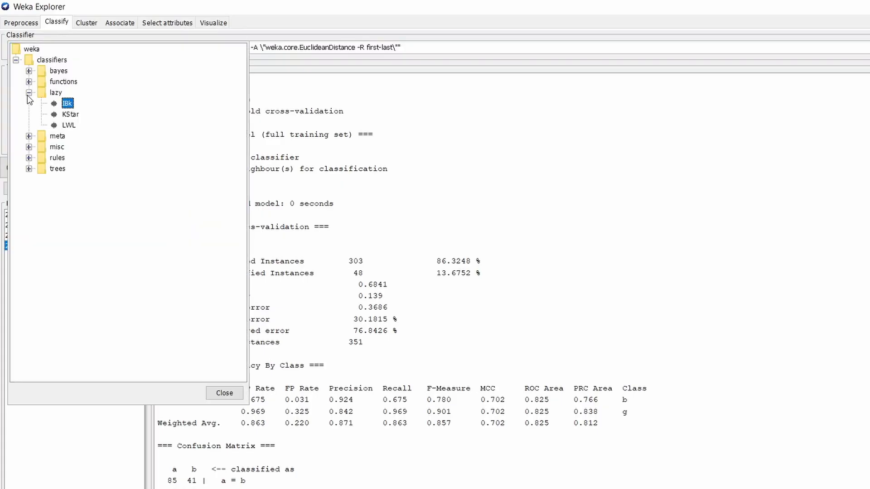
{"action": "left_click", "coordinate": [28, 93]}
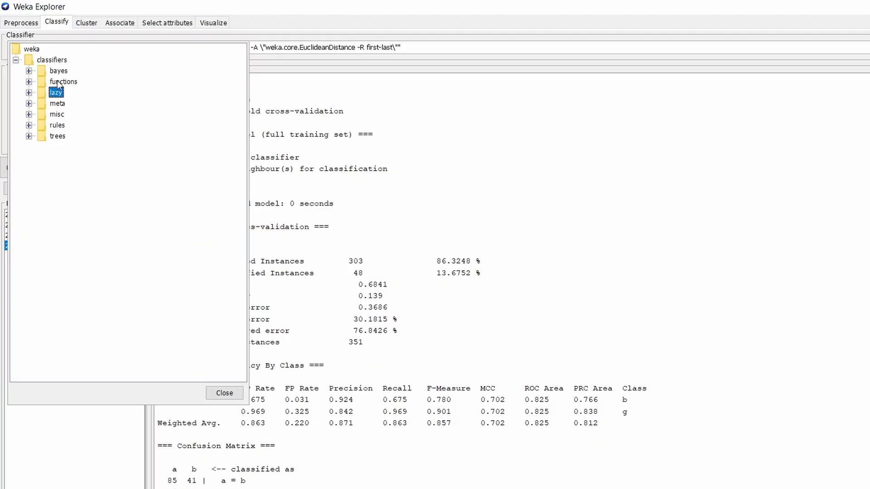
{"action": "left_click", "coordinate": [28, 82]}
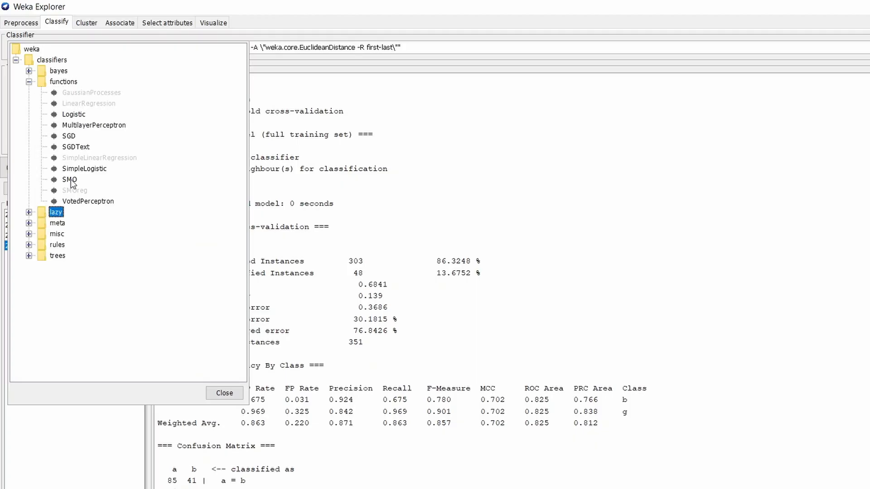
{"action": "mouse_move", "coordinate": [71, 179]}
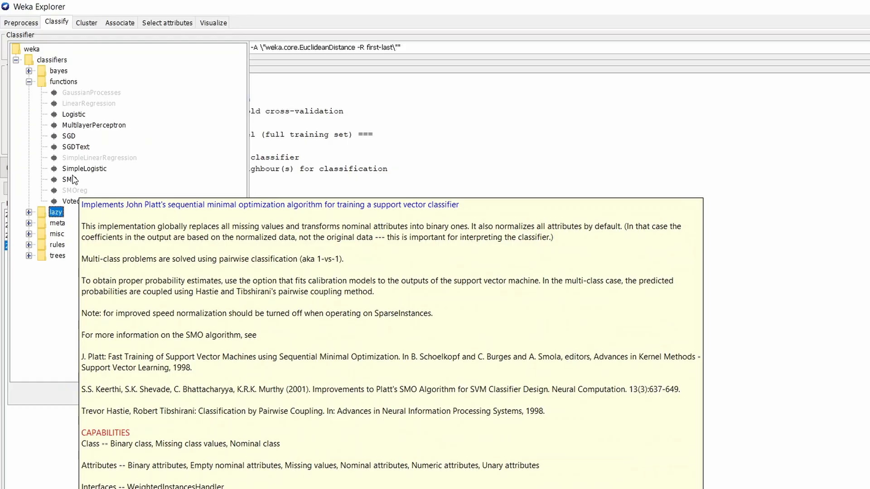
{"action": "mouse_move", "coordinate": [89, 195]}
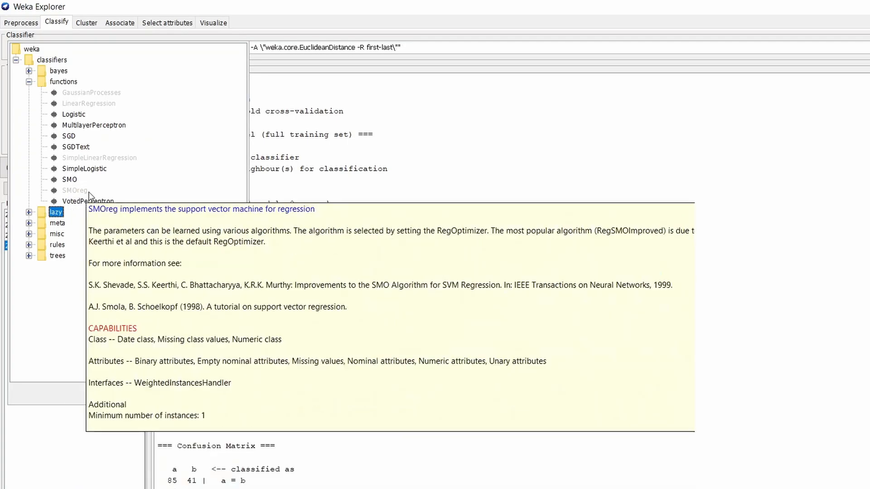
{"action": "left_click", "coordinate": [71, 180]}
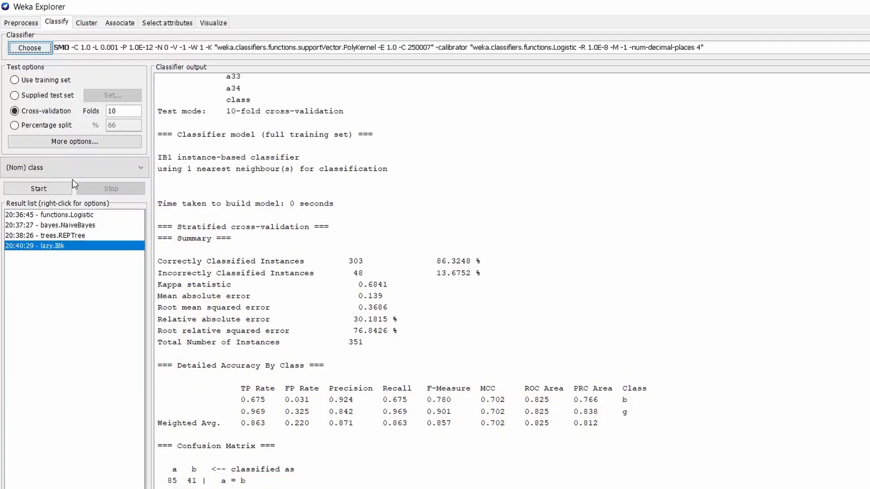
{"action": "left_click", "coordinate": [41, 188]}
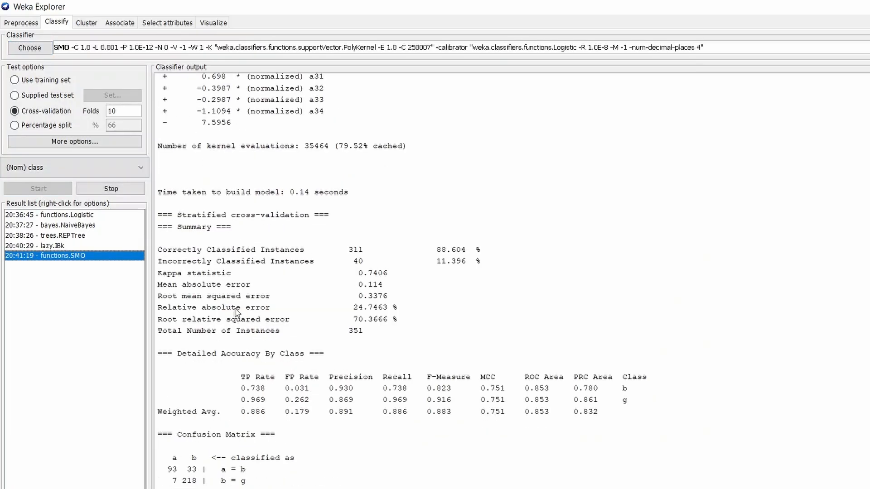